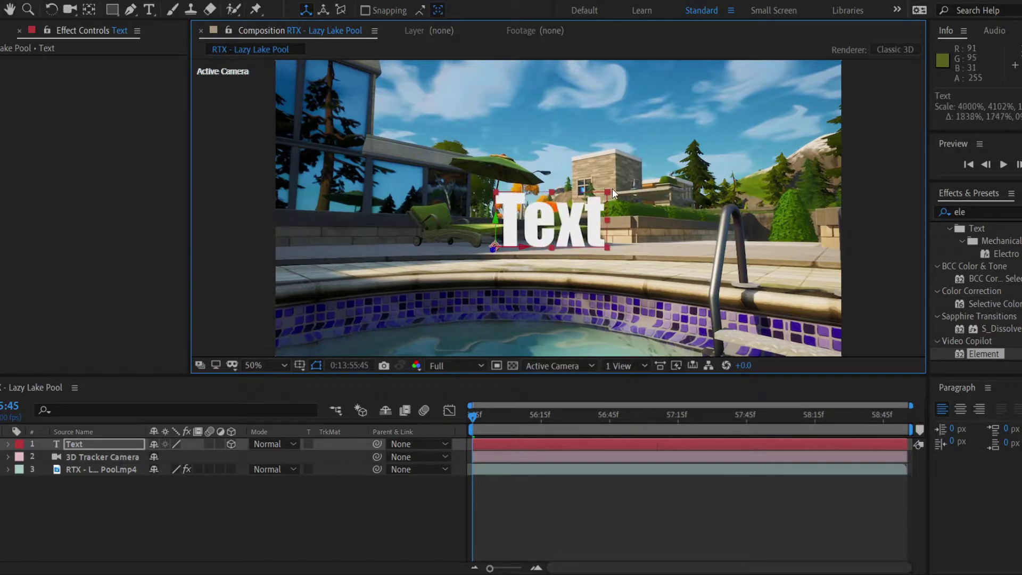
Move the 3D text layer toward the lounge chair and enlarge it to about 5364% by 4845%.
left_click_drag(583, 215, 536, 232)
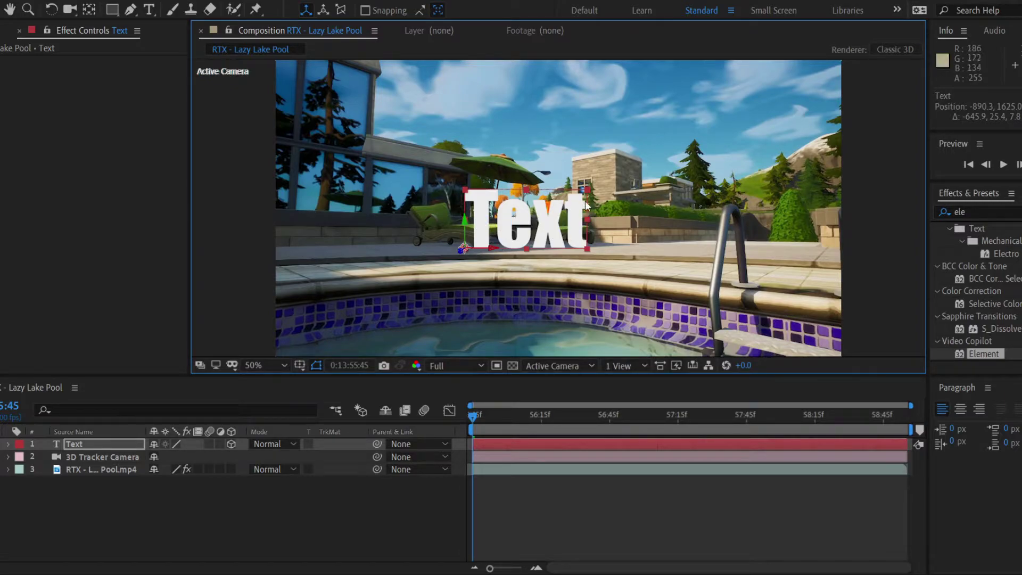
left_click_drag(587, 189, 618, 181)
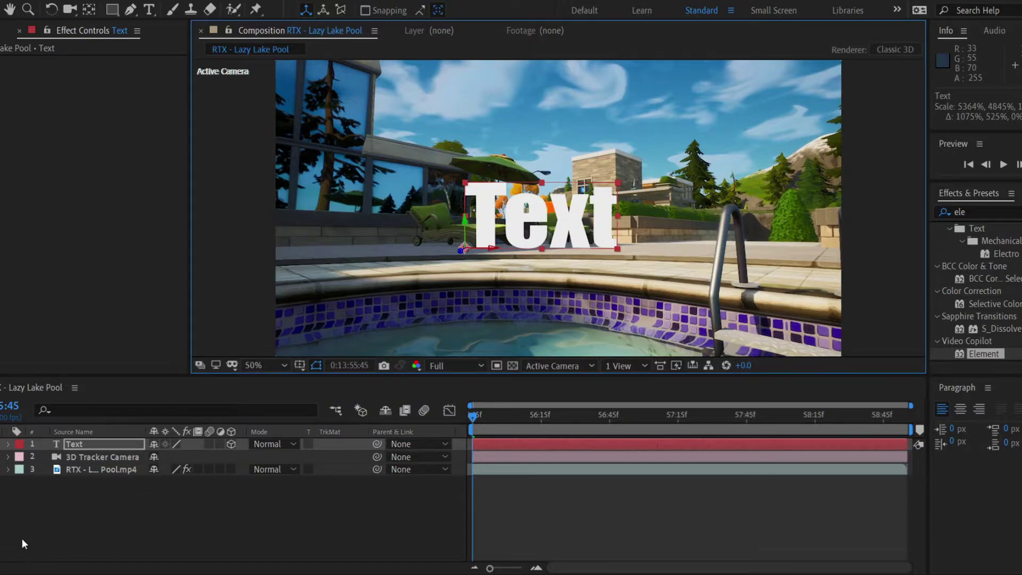
Change the wording of the 3D text layer to "Tuturial".
left_click(149, 10)
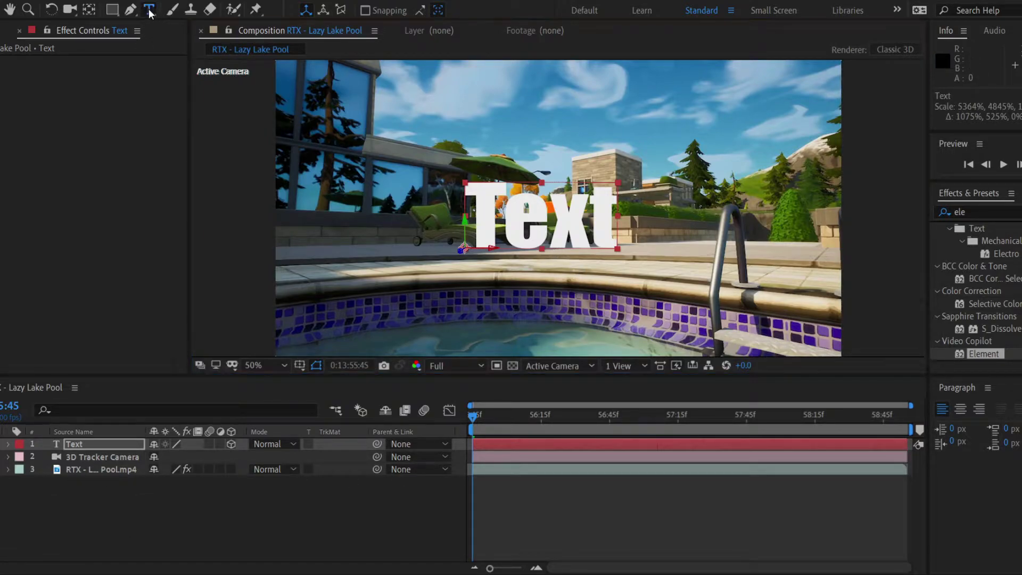
left_click(615, 228)
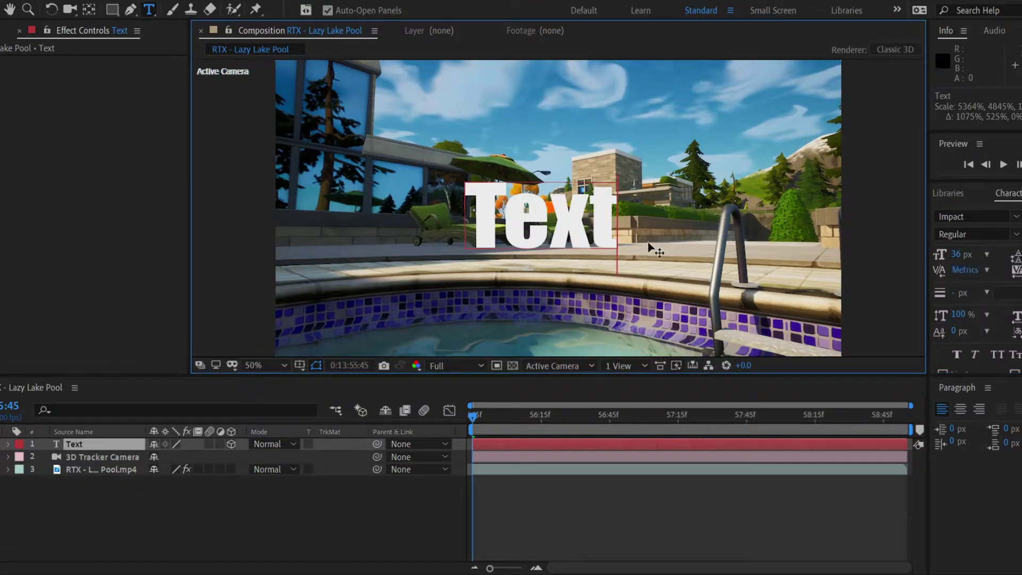
key("BackSpace")
key("BackSpace")
key("BackSpace")
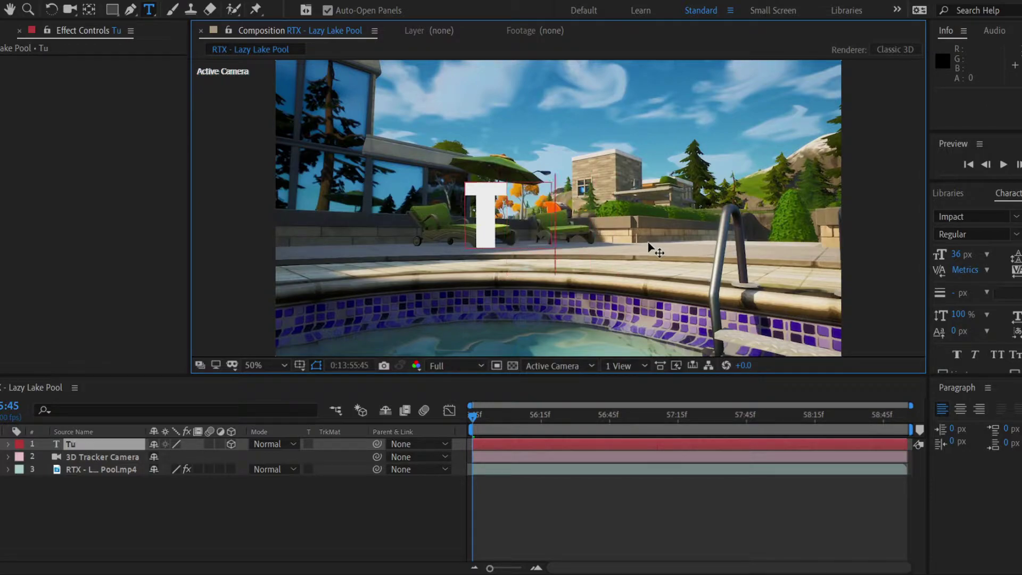
type("uturial")
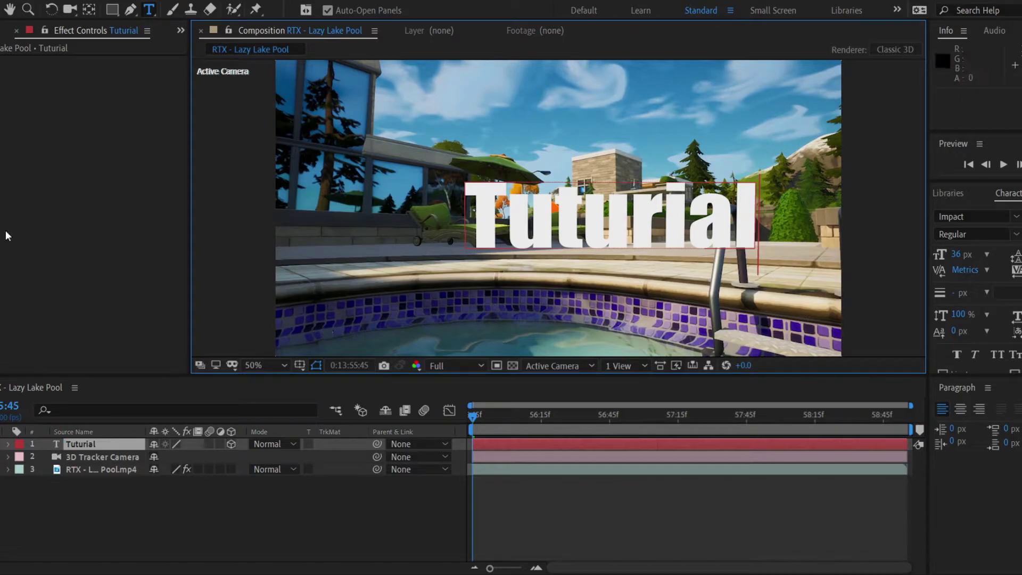
left_click(1, 9)
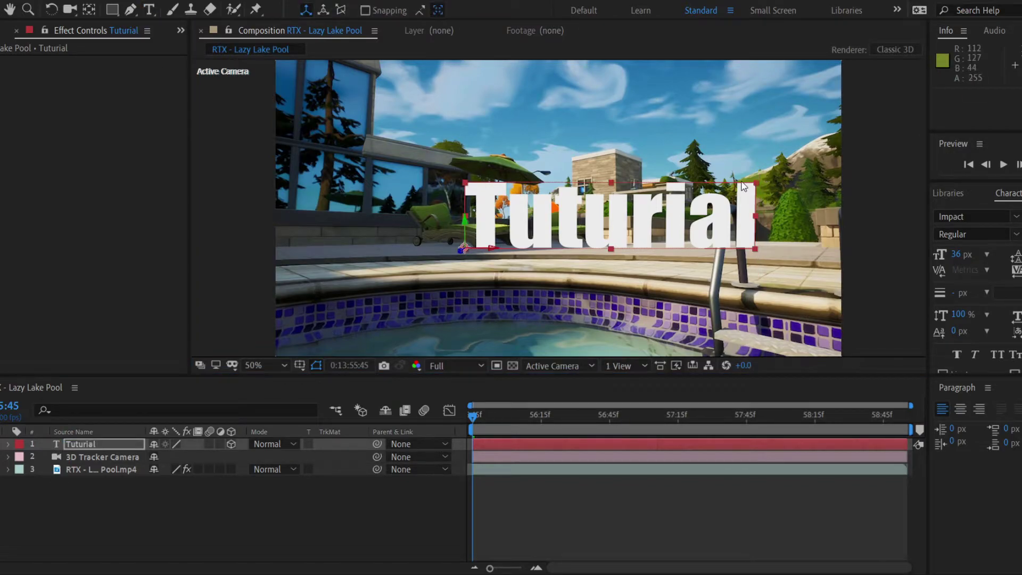
Shrink the reworded text to about 4014% by 3834% and play back the composition to check the tracking.
left_click_drag(755, 182, 683, 197)
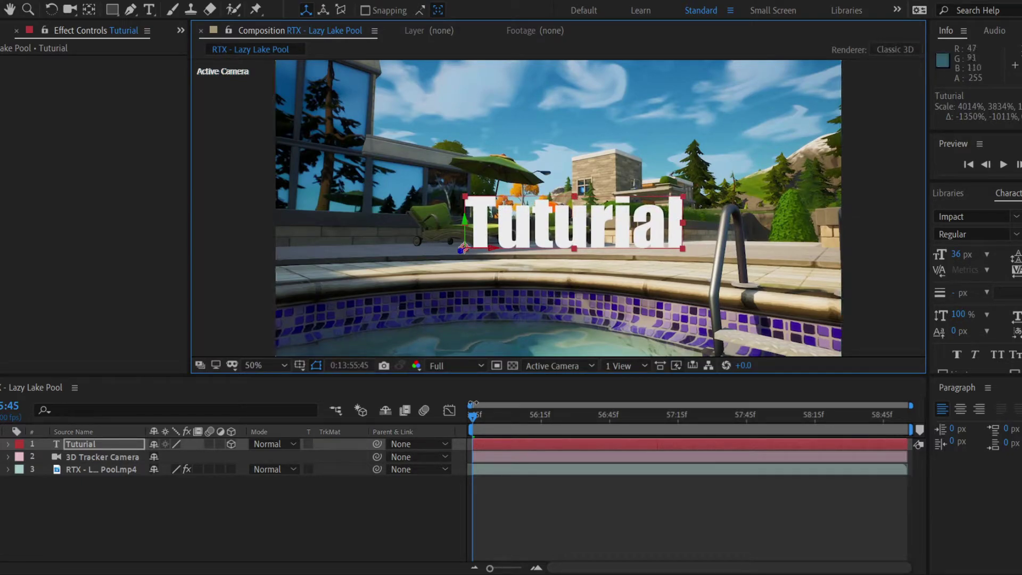
key("space")
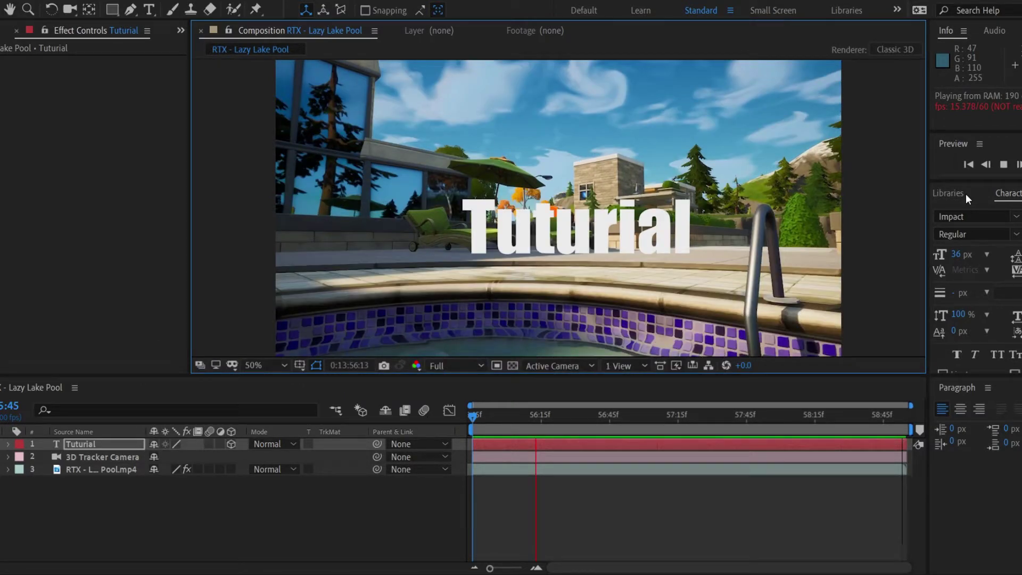
Search the effects library for "element".
left_click(952, 193)
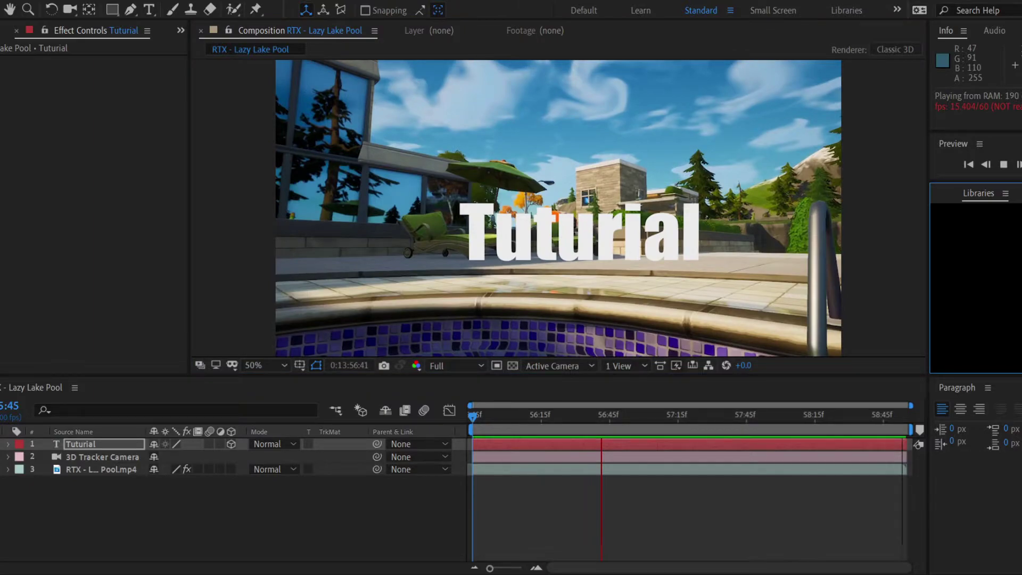
key("ctrl+6")
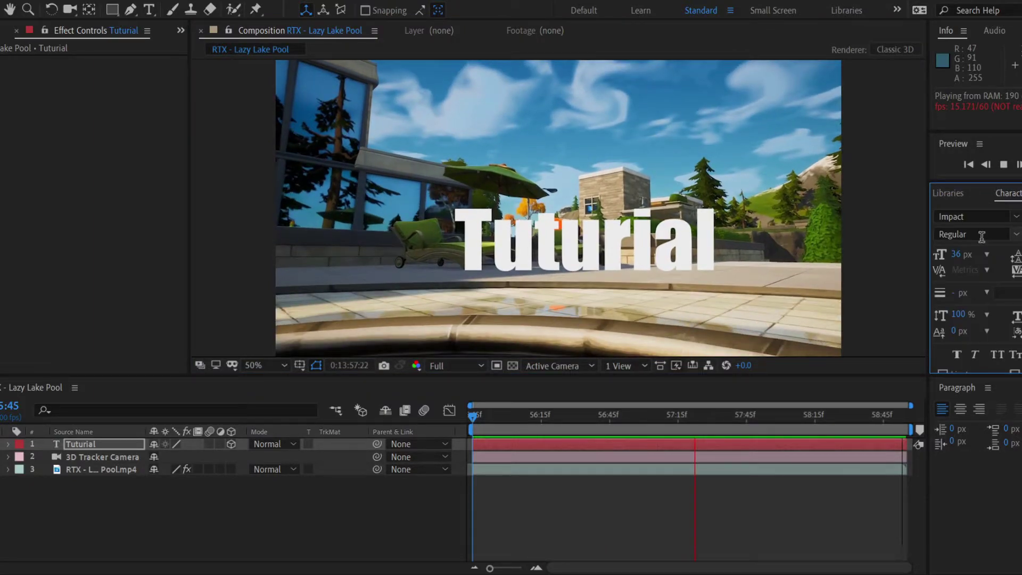
scroll(995, 200, "up", 1)
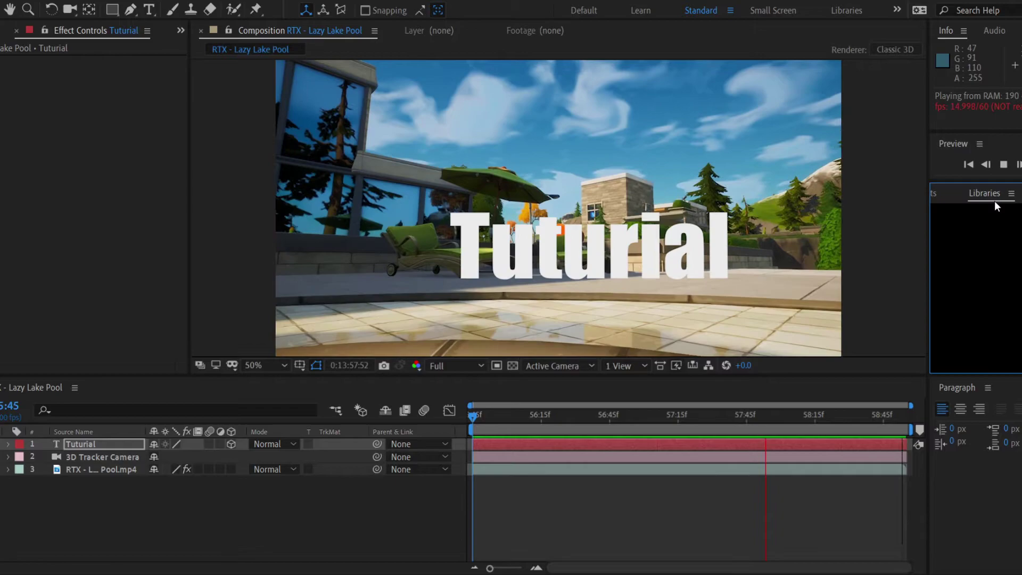
scroll(994, 200, "up", 1)
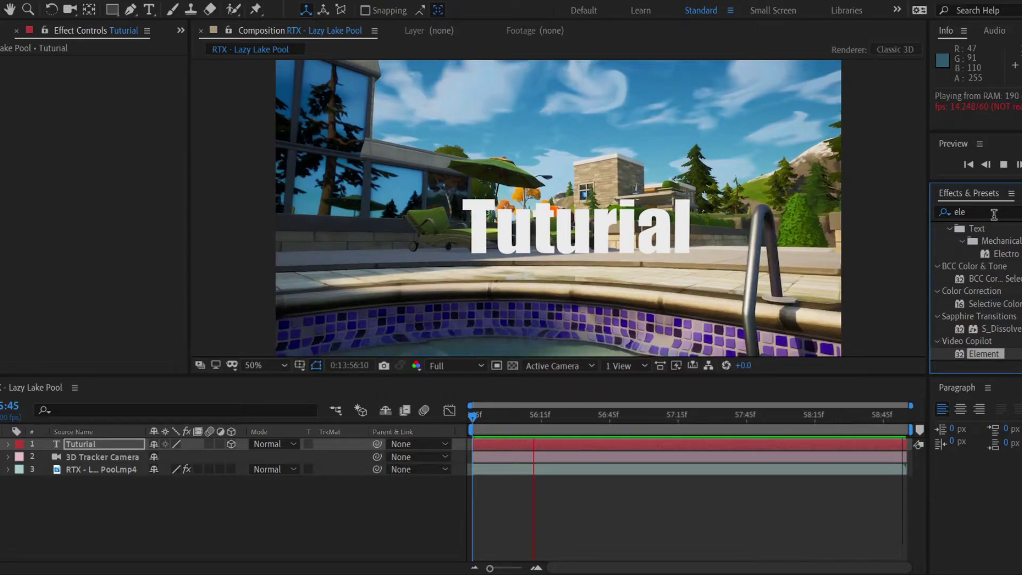
left_click(994, 214)
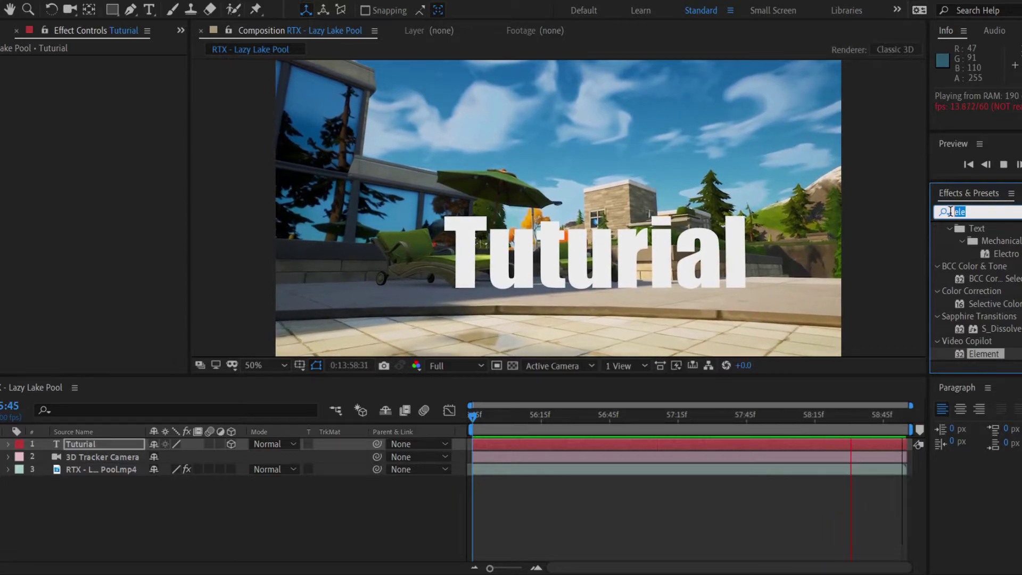
left_click(996, 212)
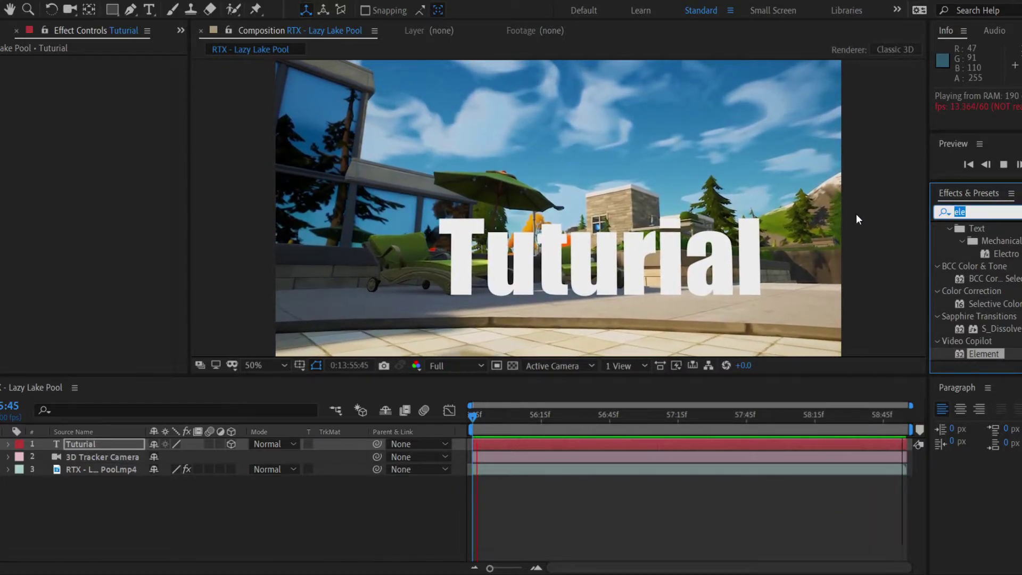
key("BackSpace")
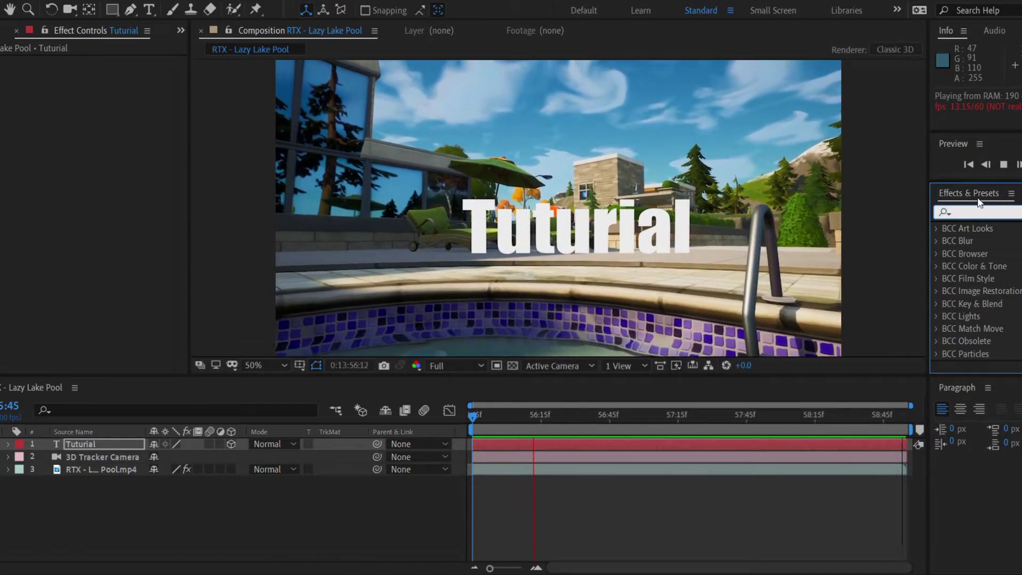
type("element")
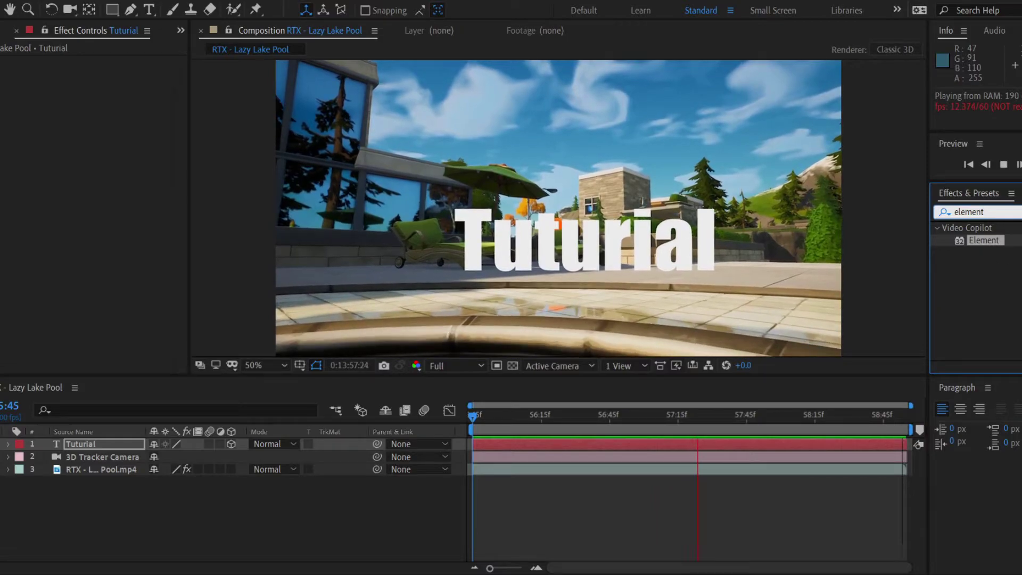
Add a black solid layer above the text and apply the Video Copilot Element effect to it.
left_click_drag(984, 240, 1006, 240)
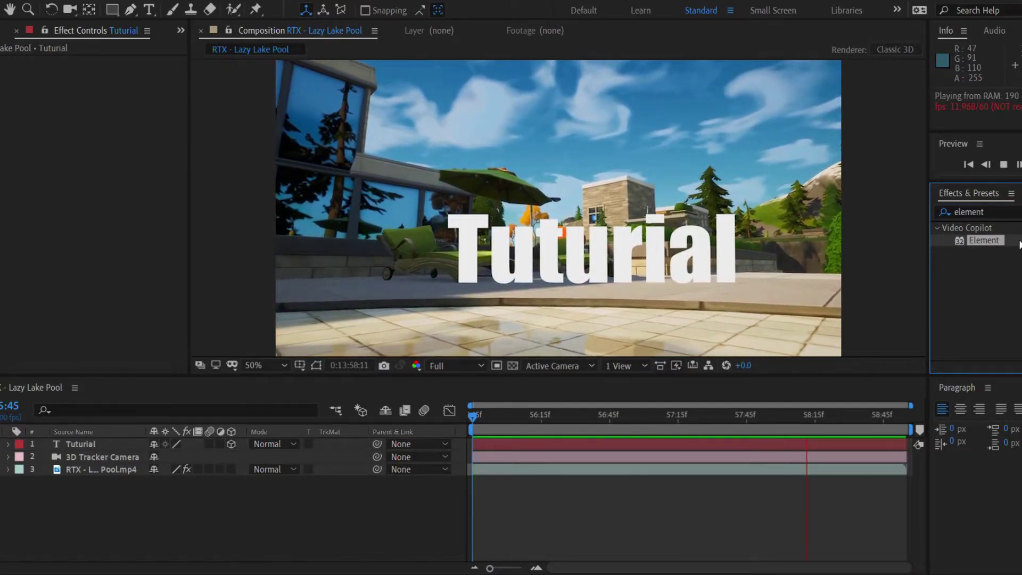
left_click(453, 499)
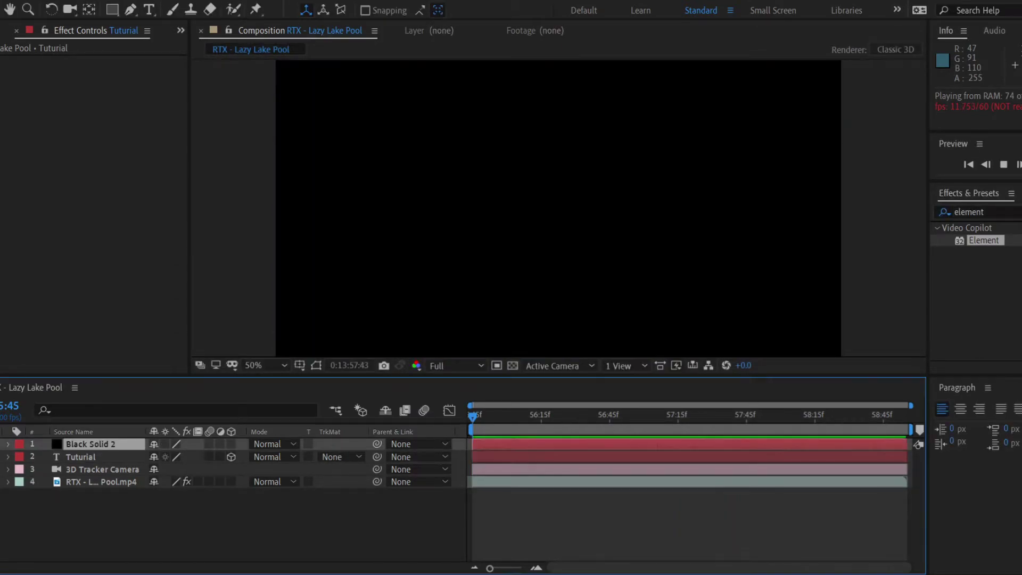
left_click_drag(983, 241, 94, 442)
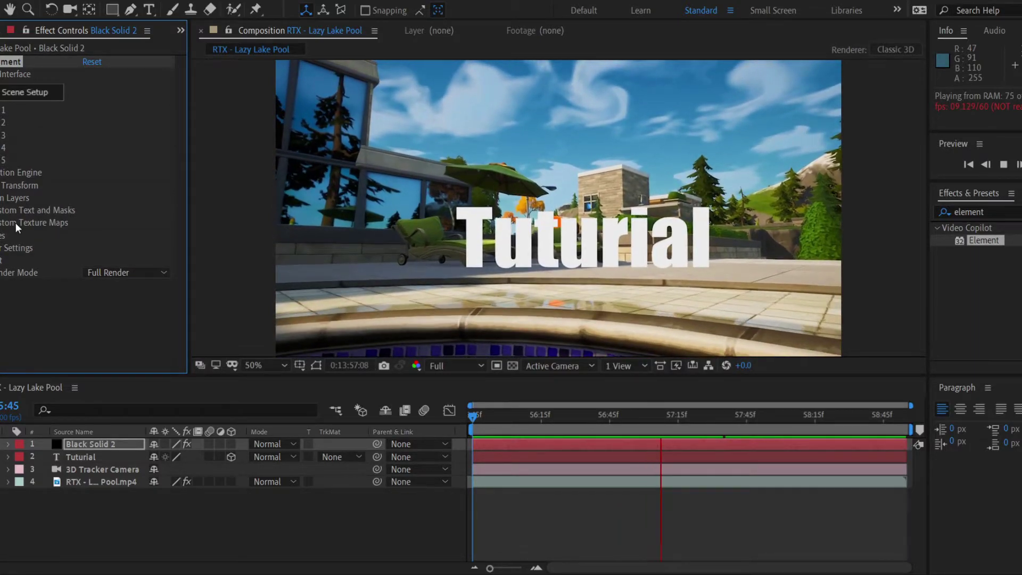
Assign the Tuturial text layer as Path Layer 1 in Element's Custom Text and Masks settings.
left_click(2, 210)
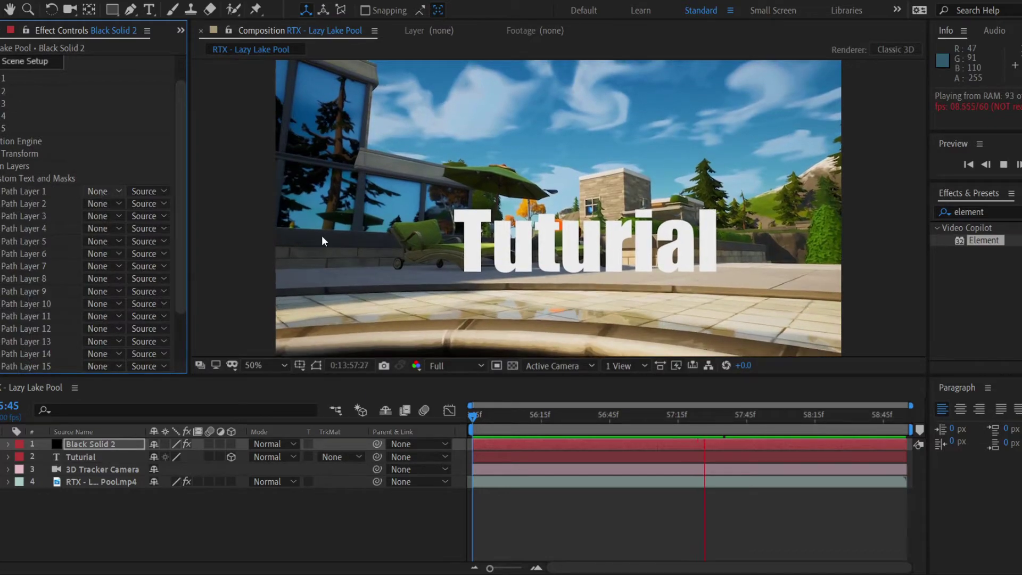
left_click(154, 237)
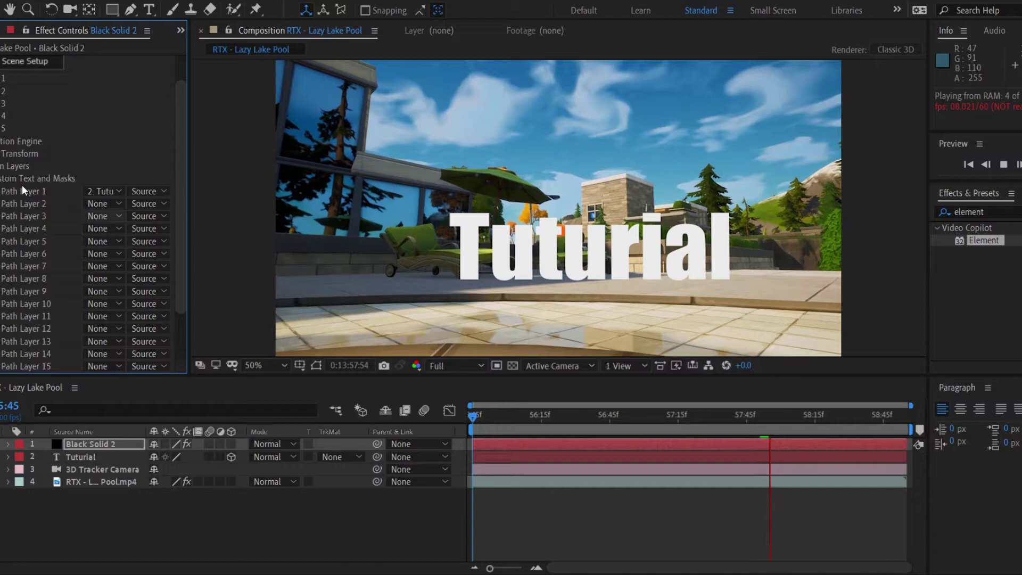
left_click(0, 179)
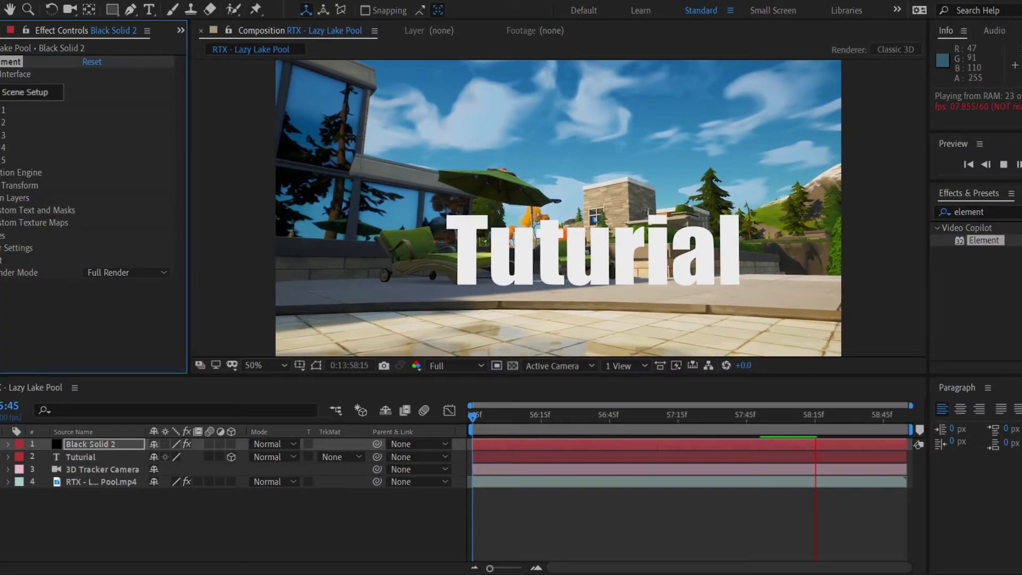
Set the Override Layer of Element's Physical Environment to the RTX Lazy Lake Pool footage layer.
left_click(0, 222)
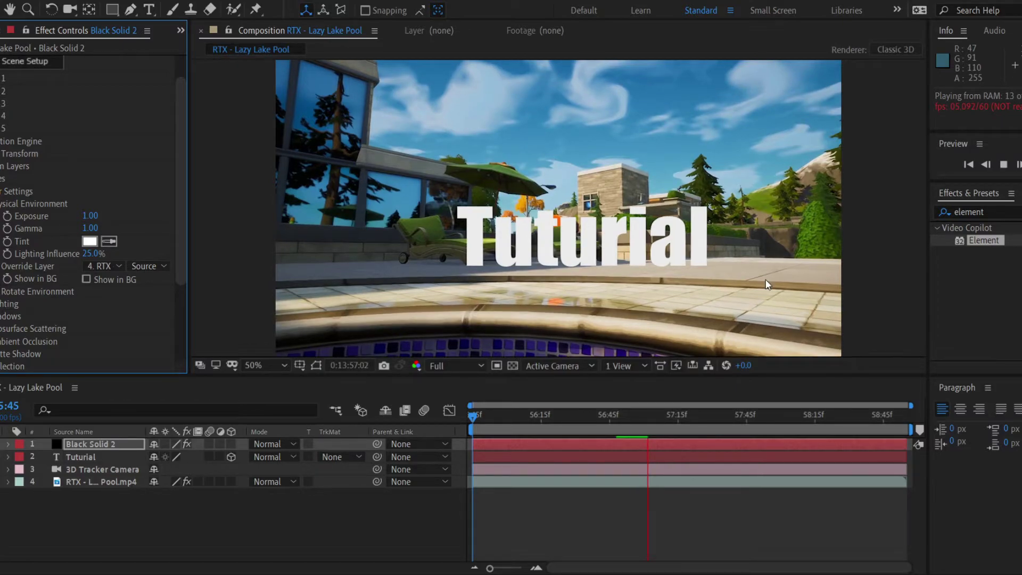
scroll(140, 222, "down", 3)
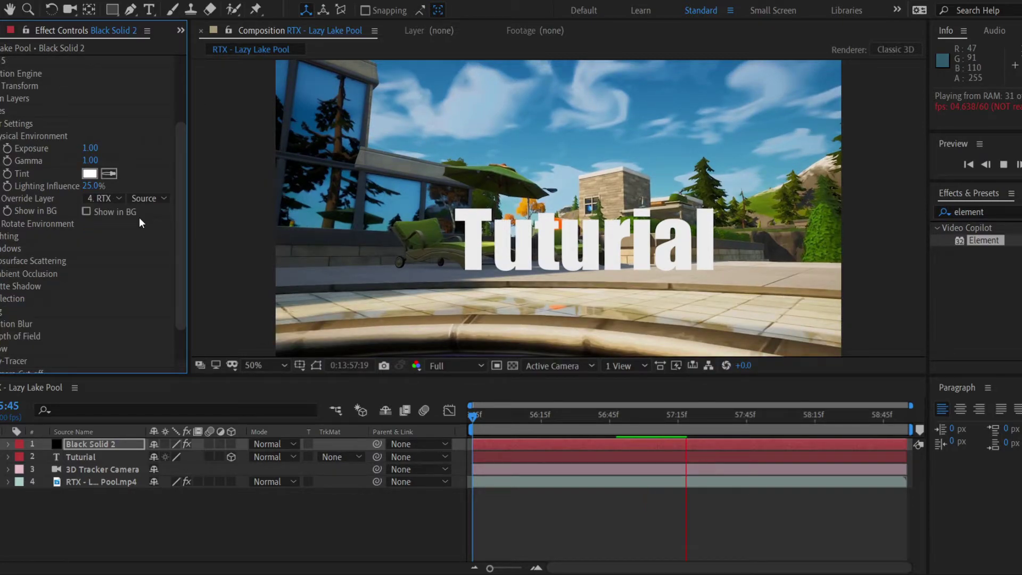
scroll(139, 217, "up", 4)
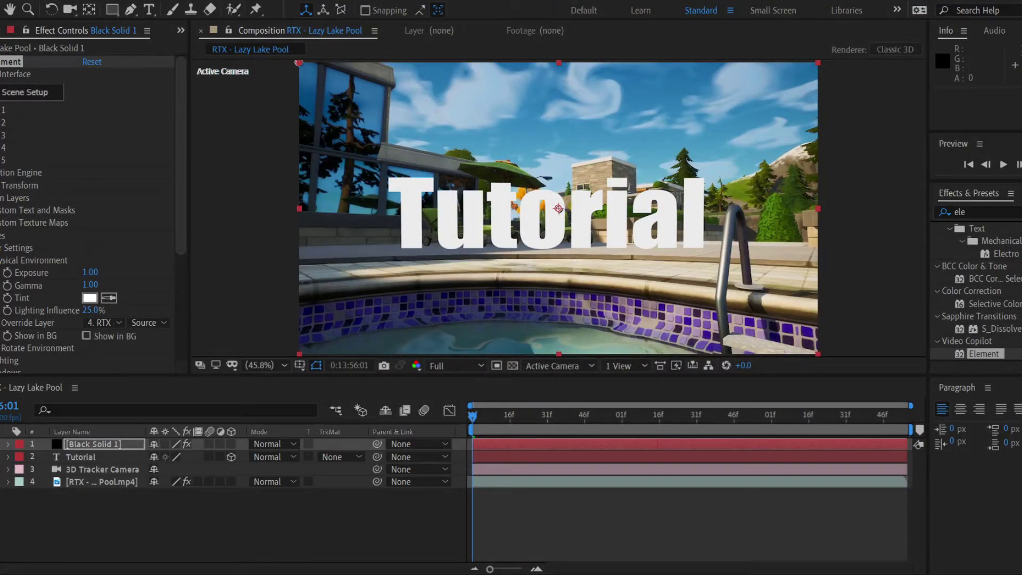
Open Element's Scene Setup and extrude the custom text path into a 3D model.
key("F3")
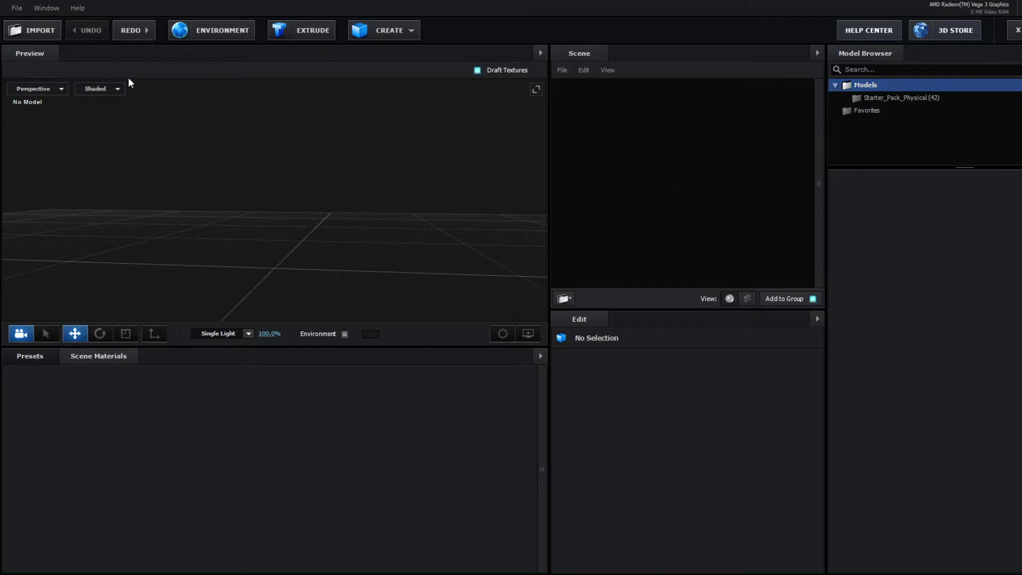
left_click(309, 29)
left_click_drag(435, 267, 429, 308)
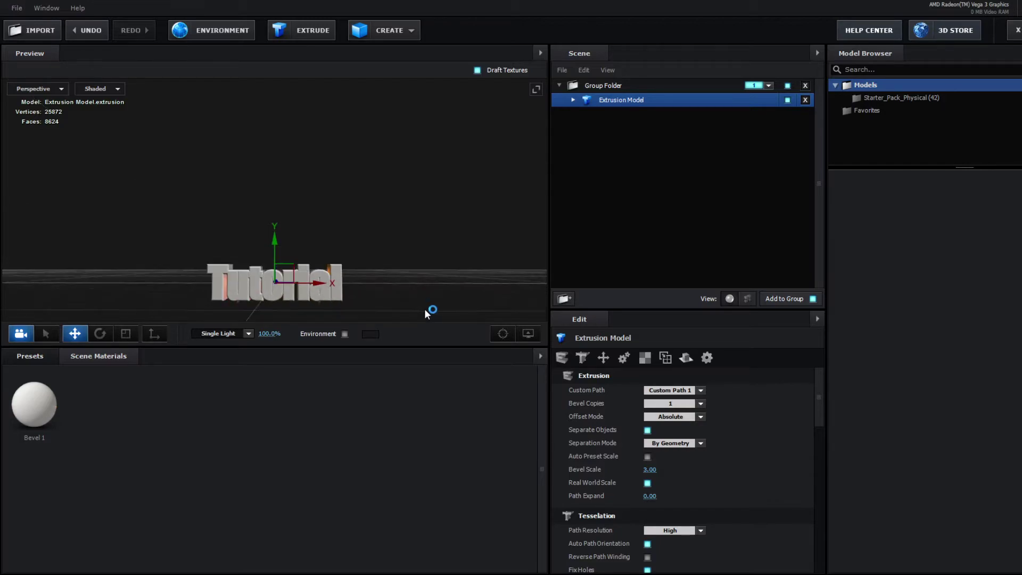
Select Bevel 1 of the extrusion model and reduce its Extrude value while viewing the text from the side.
left_click_drag(277, 241, 282, 206)
left_click_drag(459, 235, 459, 277)
left_click(573, 100)
left_click(590, 115)
left_click_drag(424, 292, 443, 294)
scroll(714, 446, "up", 2)
scroll(713, 436, "up", 6)
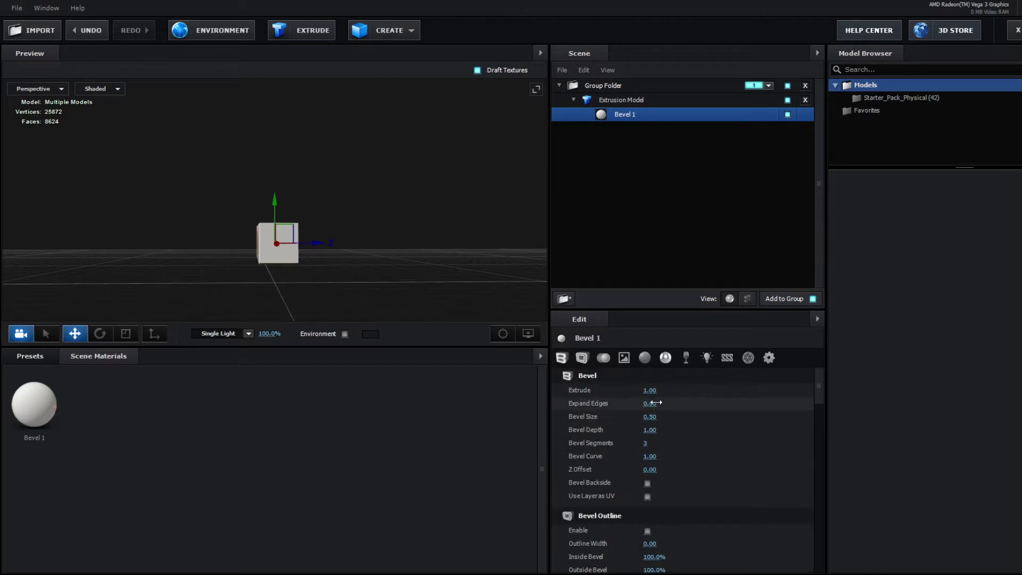
left_click_drag(637, 390, 605, 393)
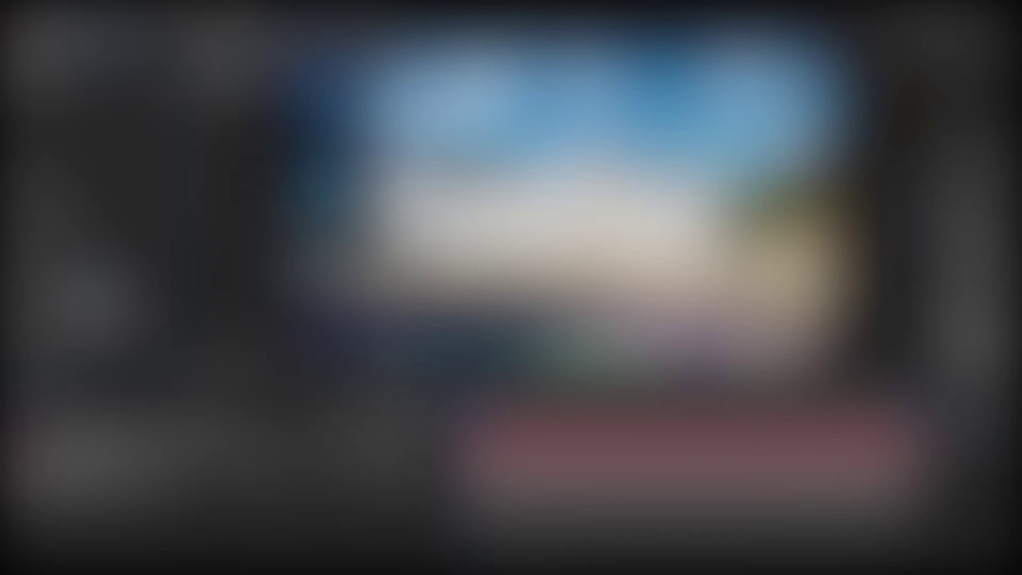